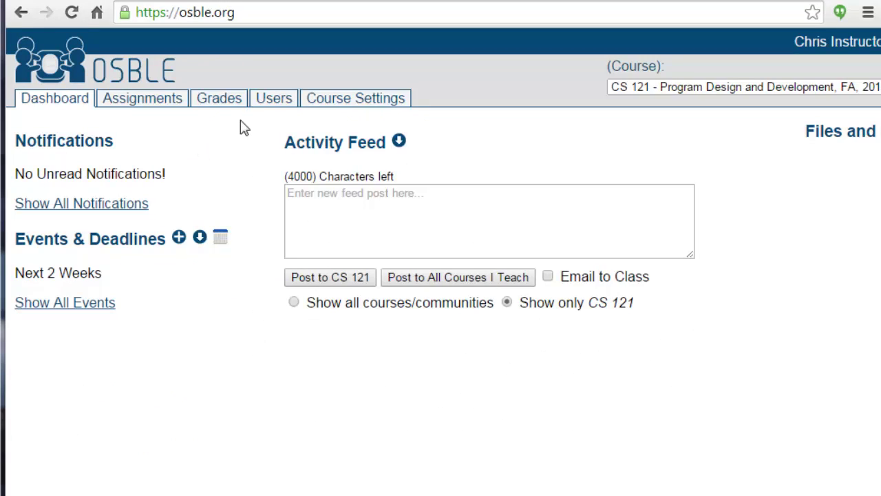
# Go to the CS 121 Users roster and bring up the Add By School ID form.
pyautogui.click(272, 102)
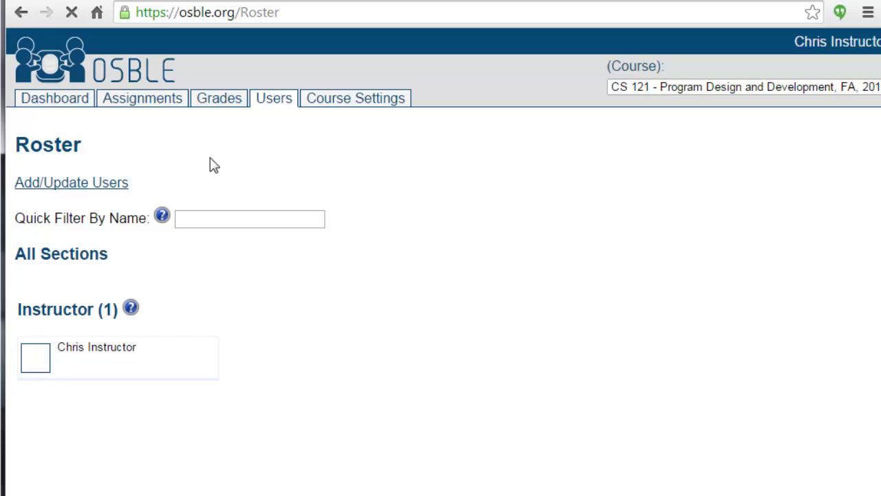
pyautogui.click(79, 185)
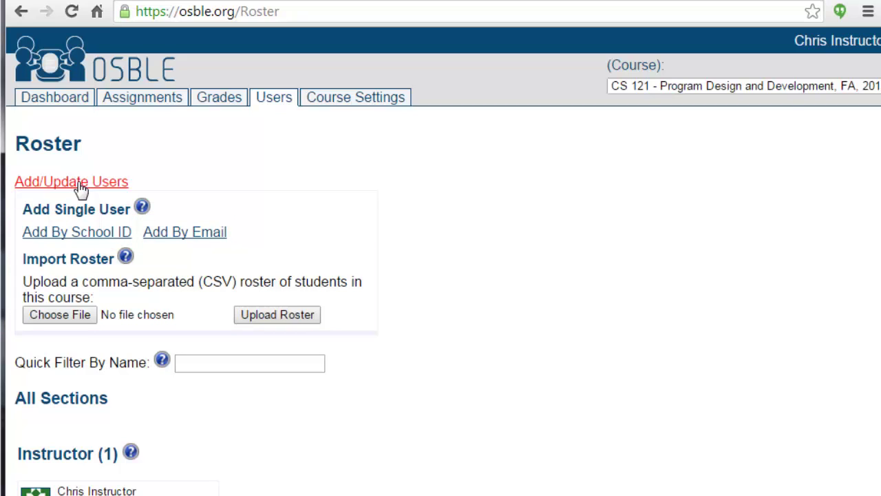
pyautogui.click(74, 234)
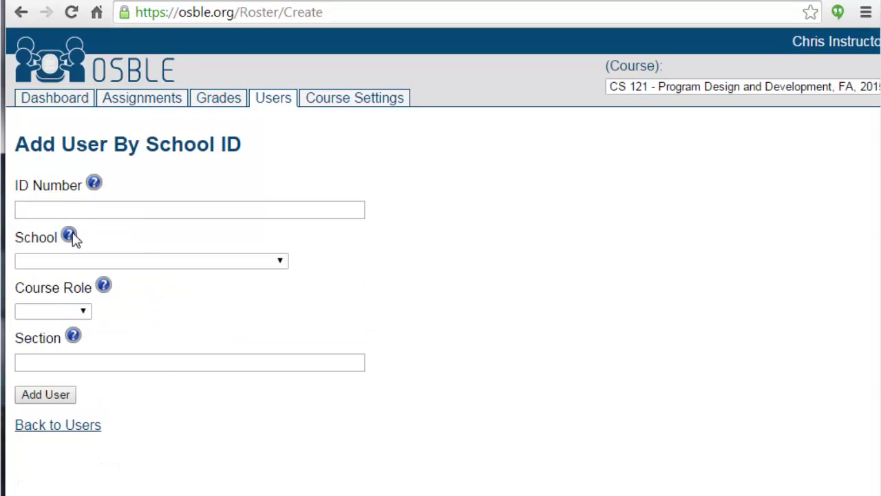
# Add a Washington State University student by school ID as a Student in section 0.
pyautogui.click(55, 211)
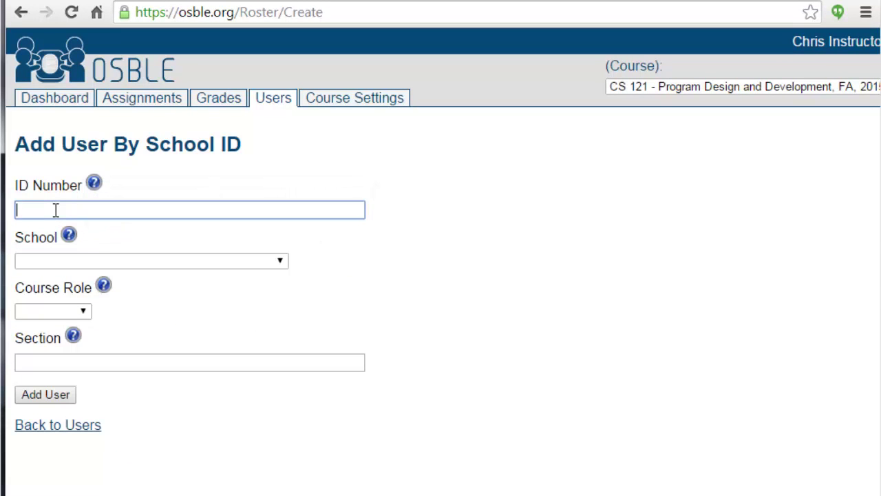
pyautogui.write('11')
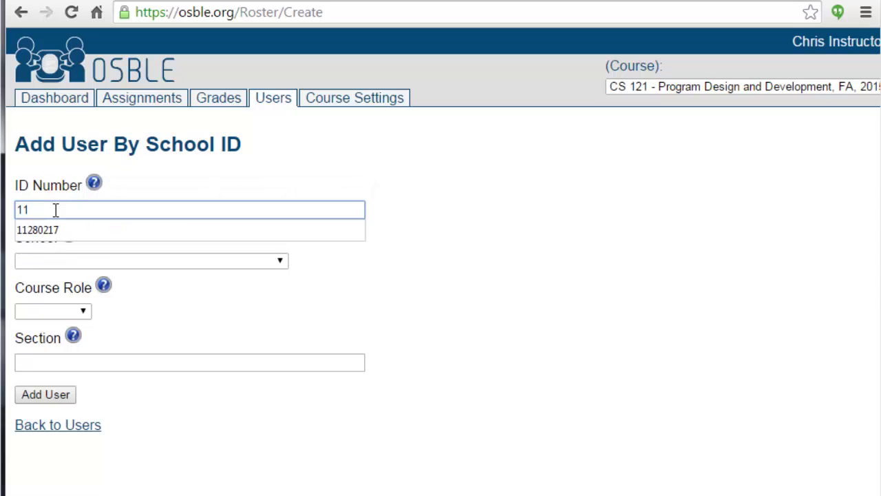
pyautogui.write('260234')
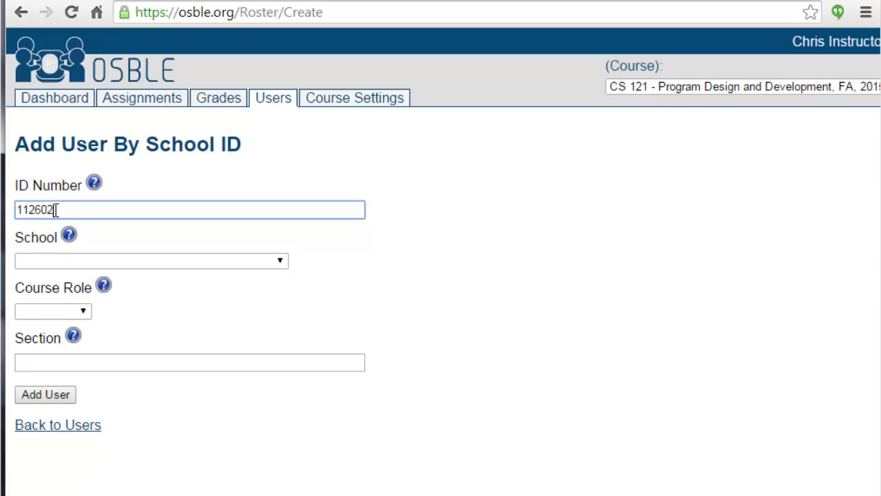
pyautogui.click(116, 263)
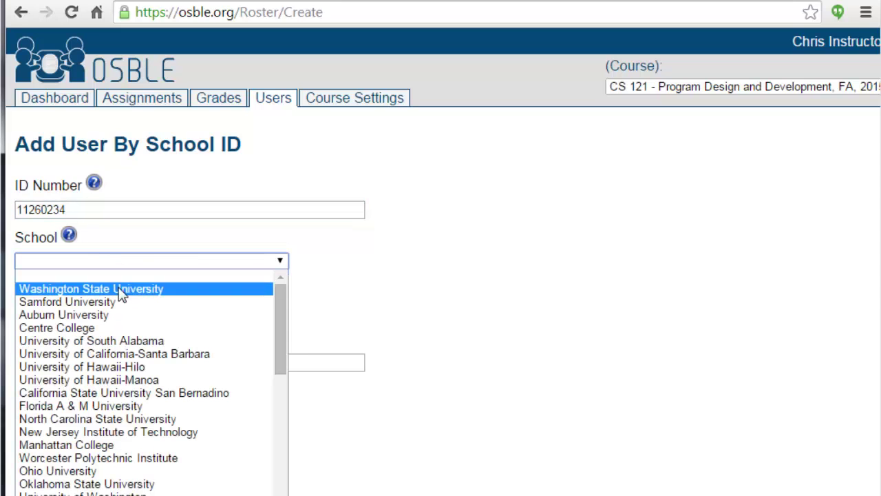
pyautogui.click(117, 289)
pyautogui.click(83, 311)
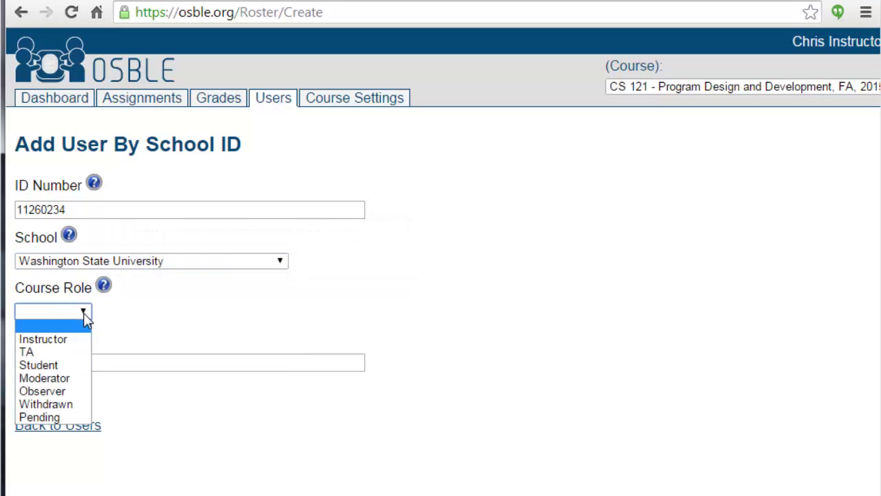
pyautogui.click(71, 365)
pyautogui.click(71, 367)
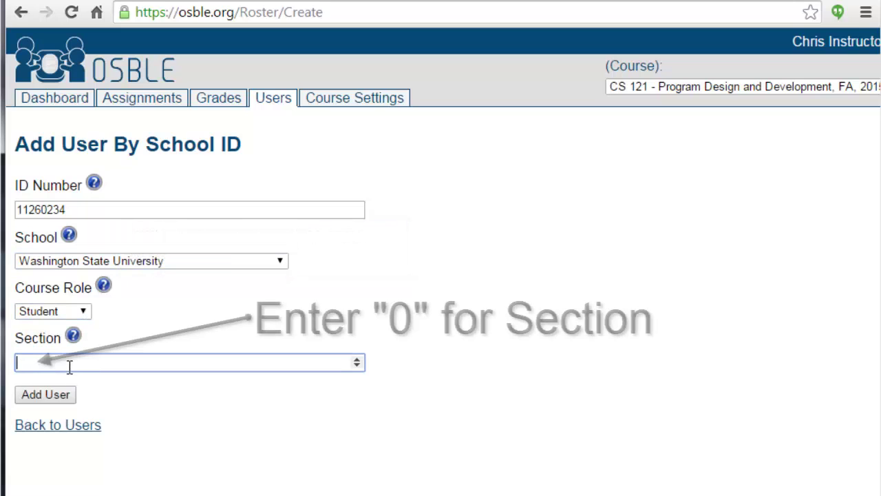
pyautogui.write('0')
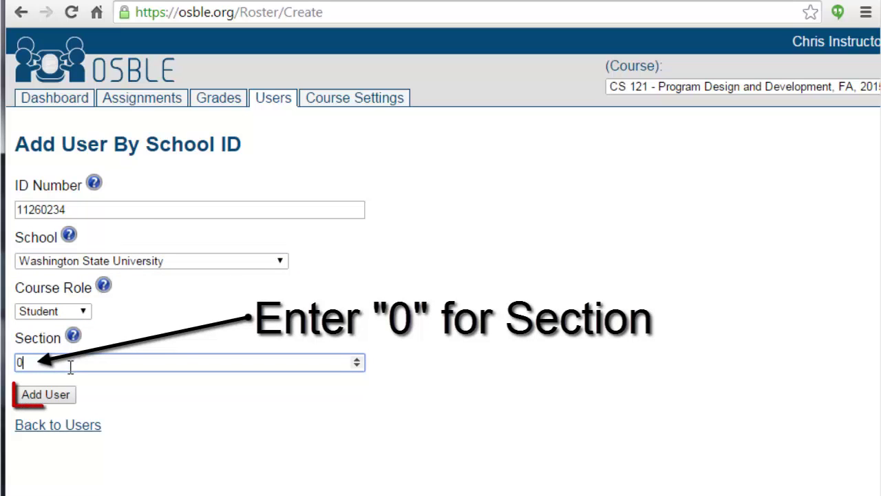
pyautogui.click(57, 399)
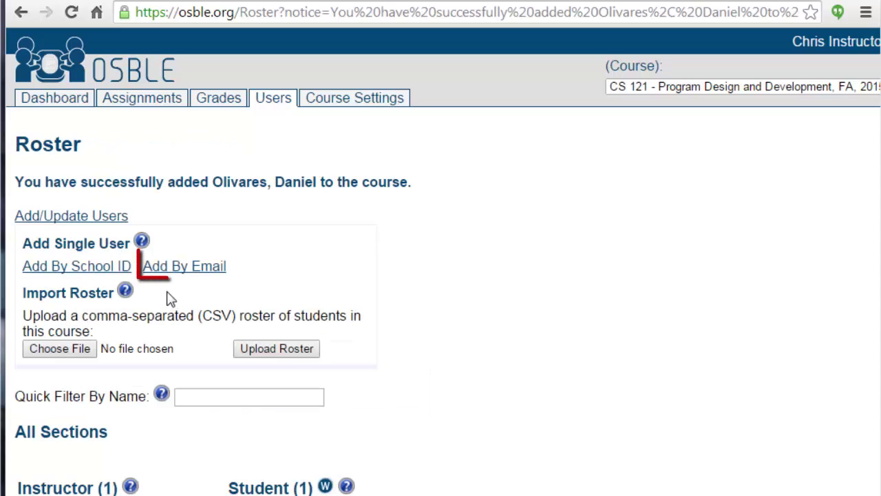
# Add two users by their comma-separated e-mail addresses as Students in section 0.
pyautogui.click(179, 274)
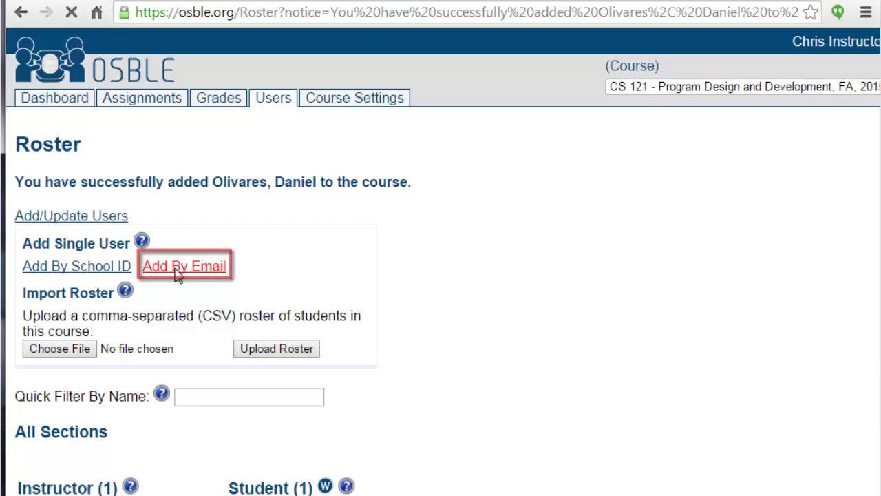
pyautogui.click(74, 206)
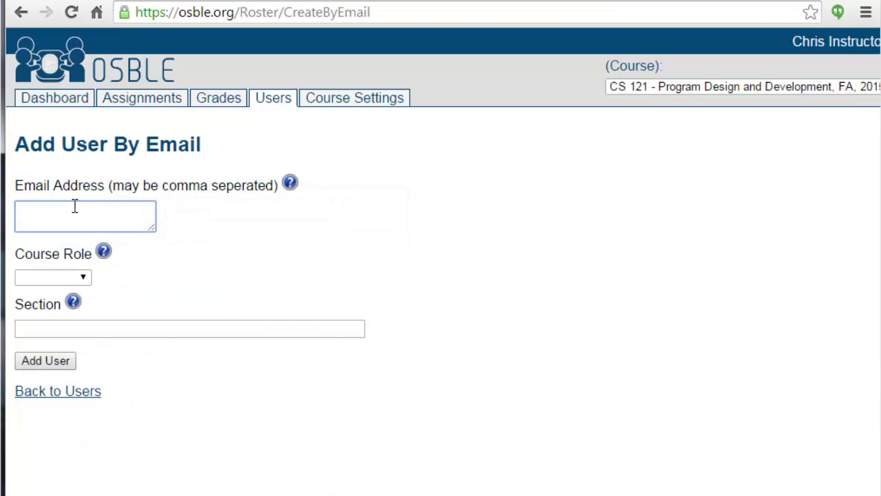
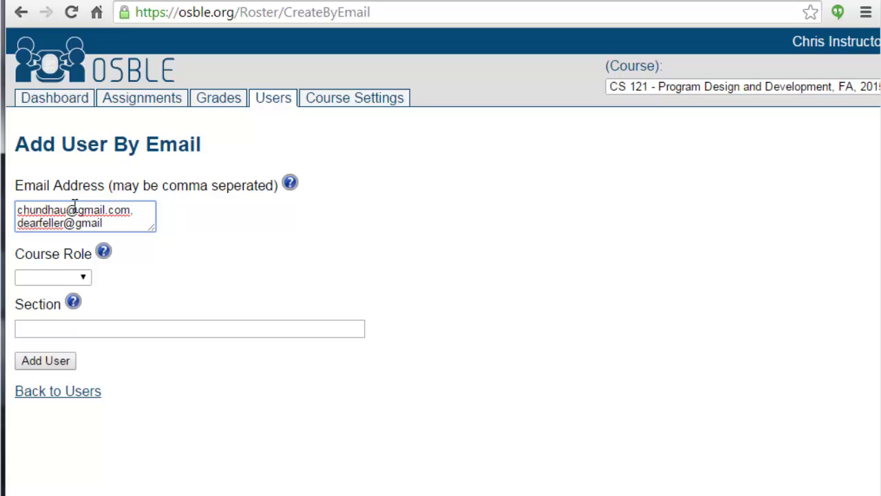
pyautogui.click(82, 277)
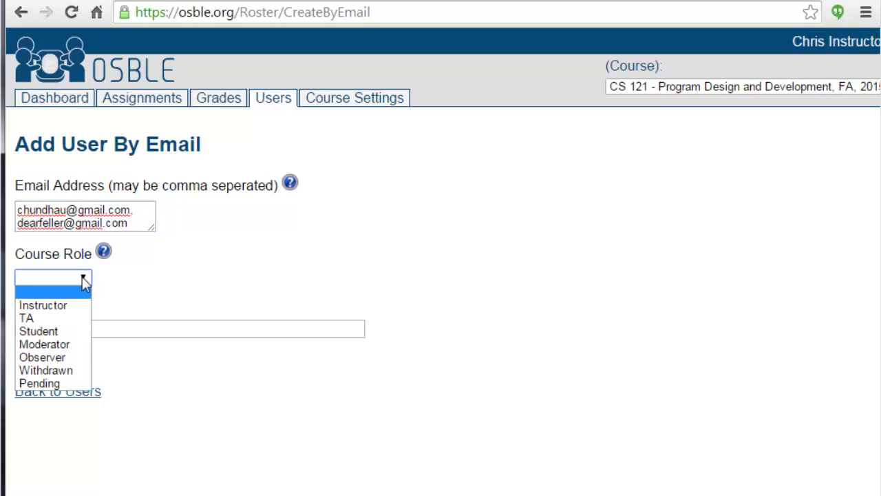
pyautogui.click(61, 333)
pyautogui.click(61, 335)
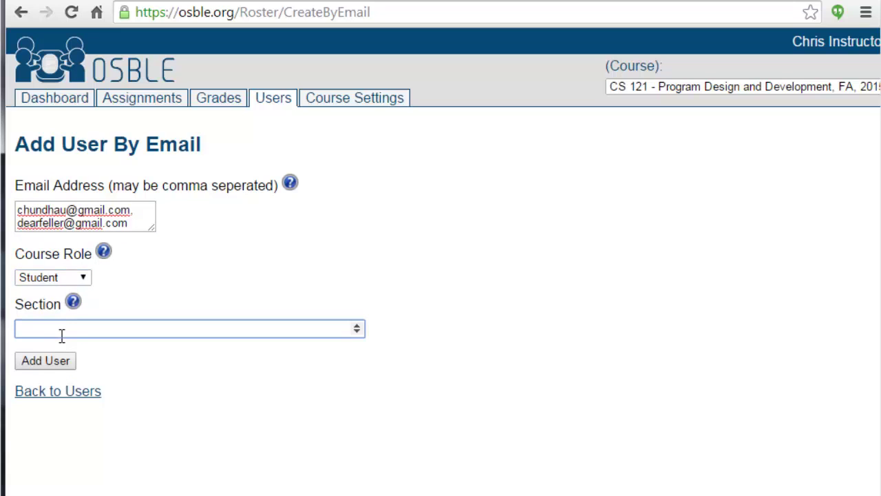
pyautogui.write('0')
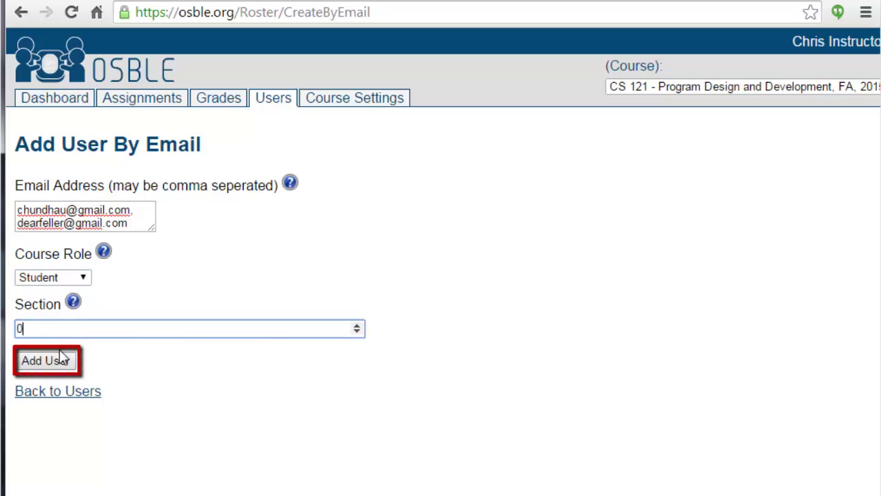
pyautogui.click(60, 364)
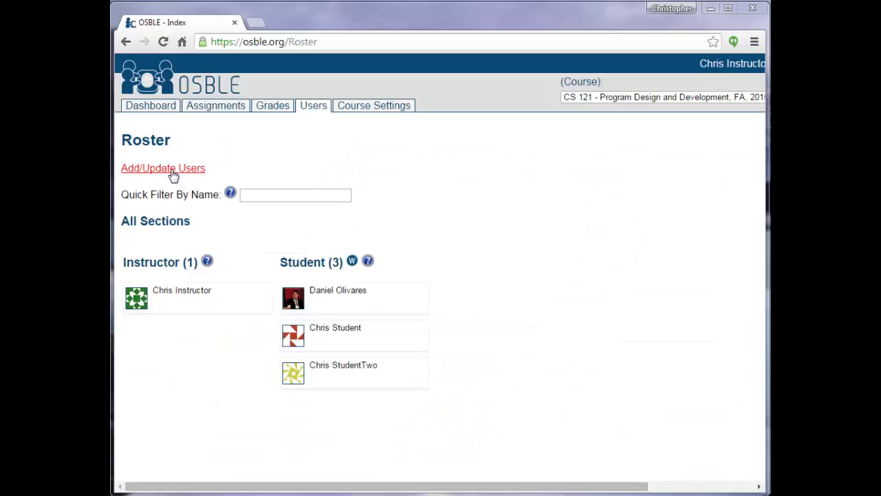
# Choose SampleRoster.csv as the roster file and upload it for column mapping.
pyautogui.click(172, 170)
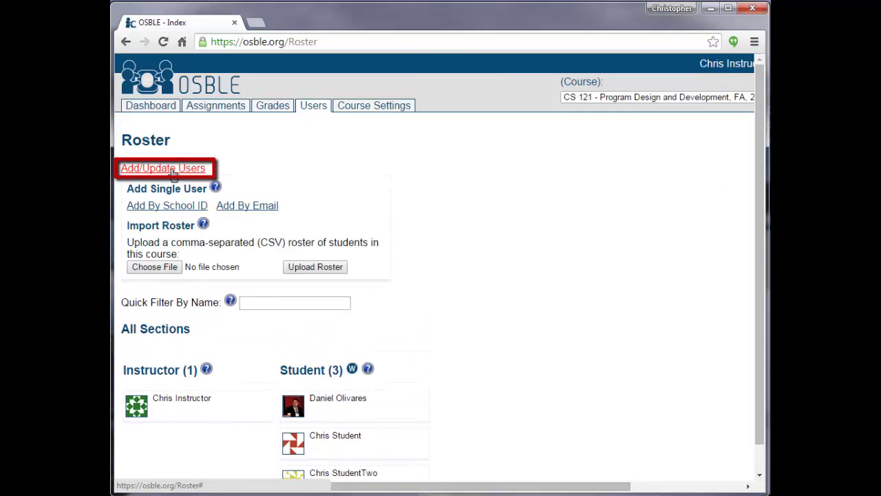
pyautogui.click(154, 267)
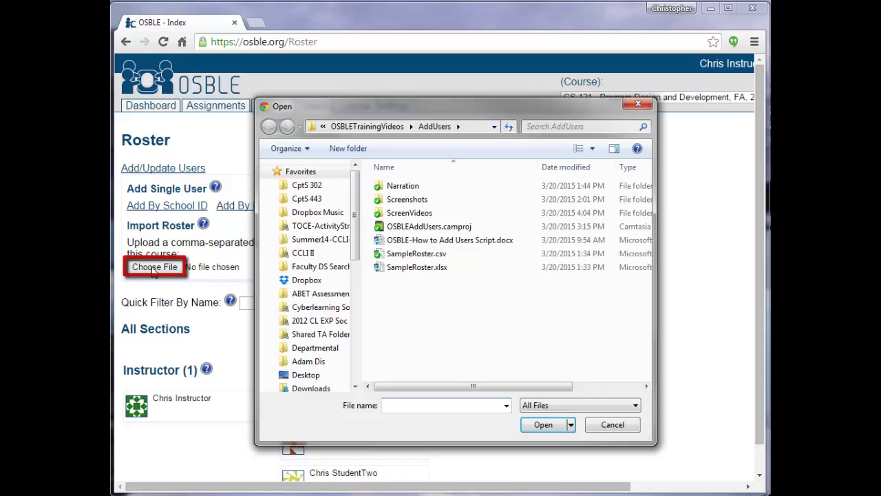
pyautogui.click(413, 254)
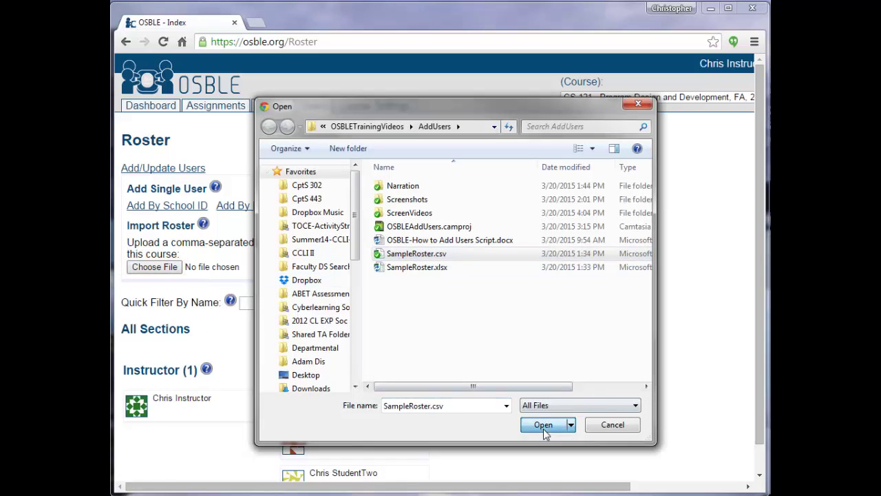
pyautogui.click(543, 427)
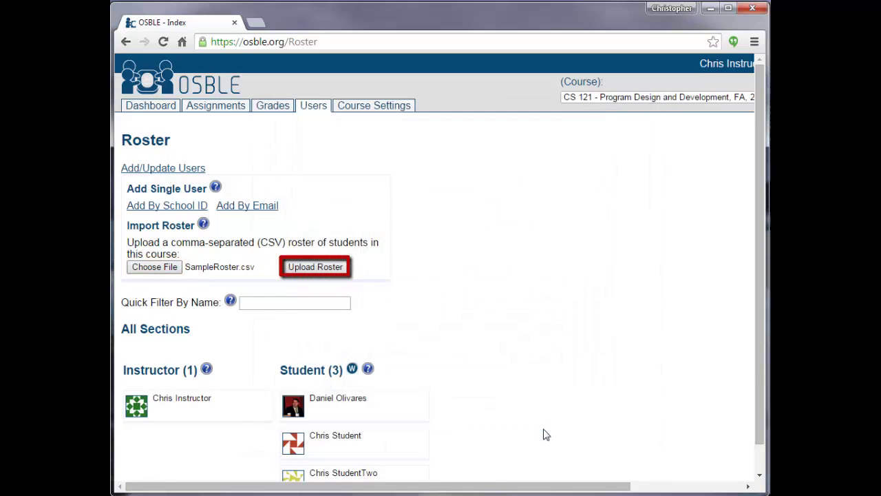
pyautogui.click(324, 270)
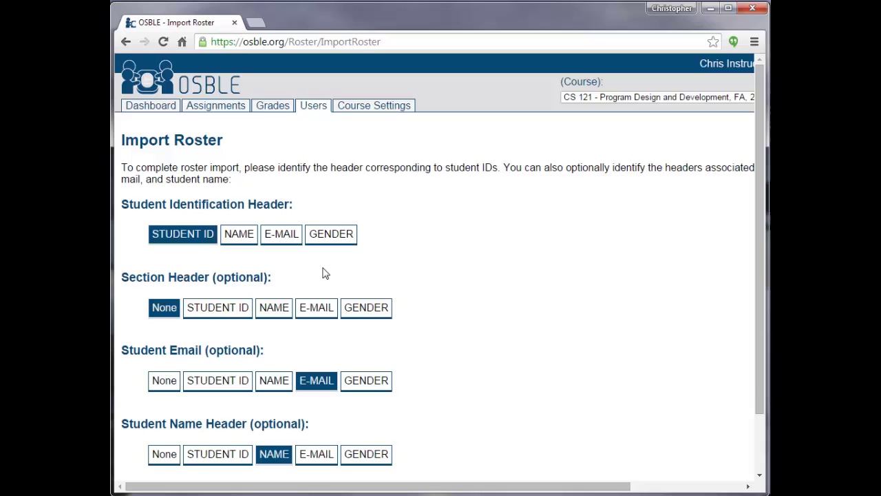
# Import the mapped roster (1 student, 19 whitelisted) and reopen the Add/Update Users panel.
pyautogui.moveTo(755, 399); pyautogui.dragTo(722, 479)
pyautogui.click(152, 427)
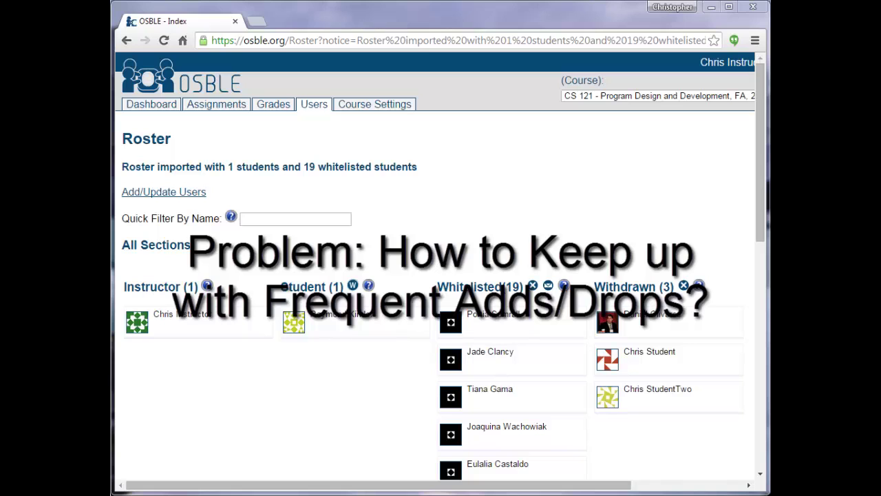
pyautogui.click(171, 172)
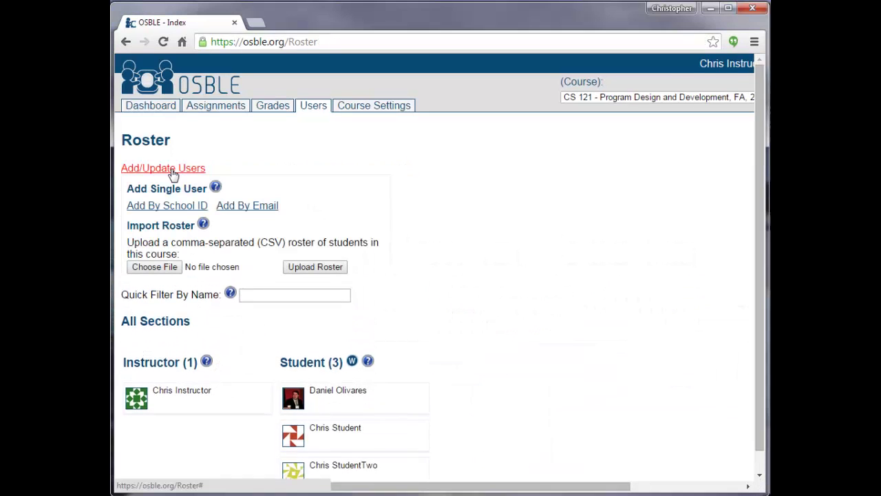
# Select SampleRoster.csv again and upload it as the CS 121 roster.
pyautogui.click(155, 268)
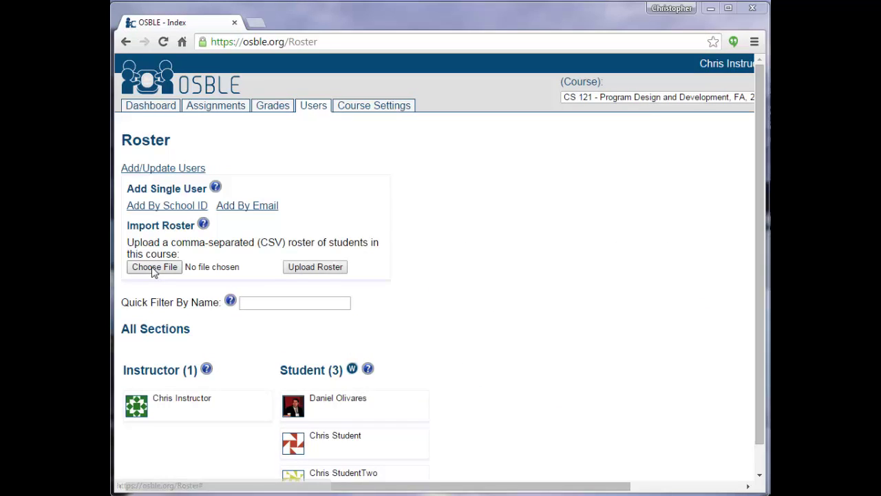
pyautogui.click(408, 255)
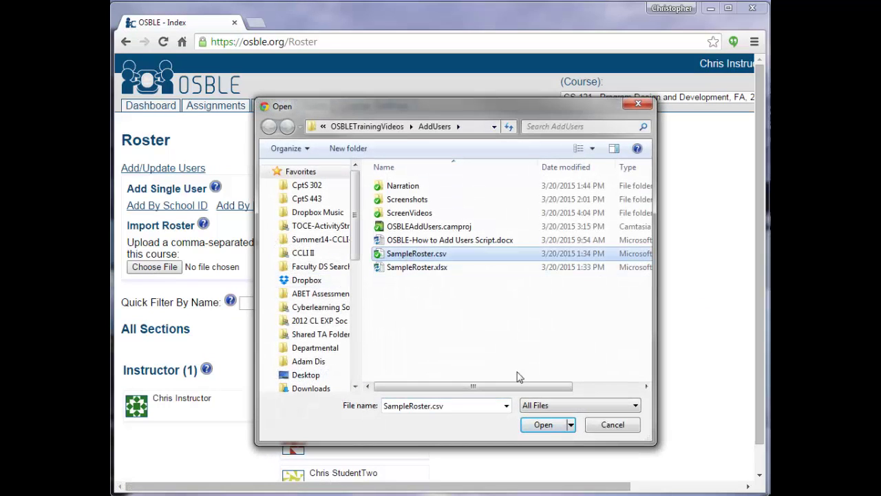
pyautogui.click(543, 424)
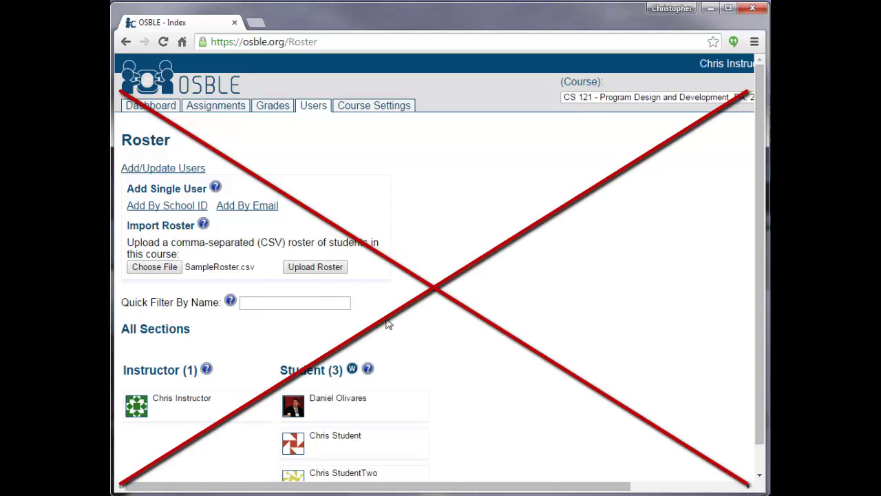
pyautogui.click(325, 273)
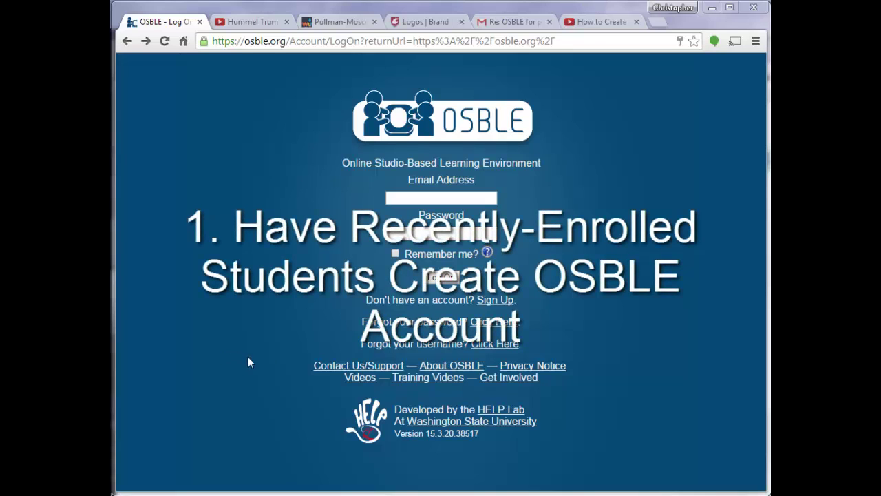
# Create a new student account, then search courses with the CS prefix.
pyautogui.click(490, 303)
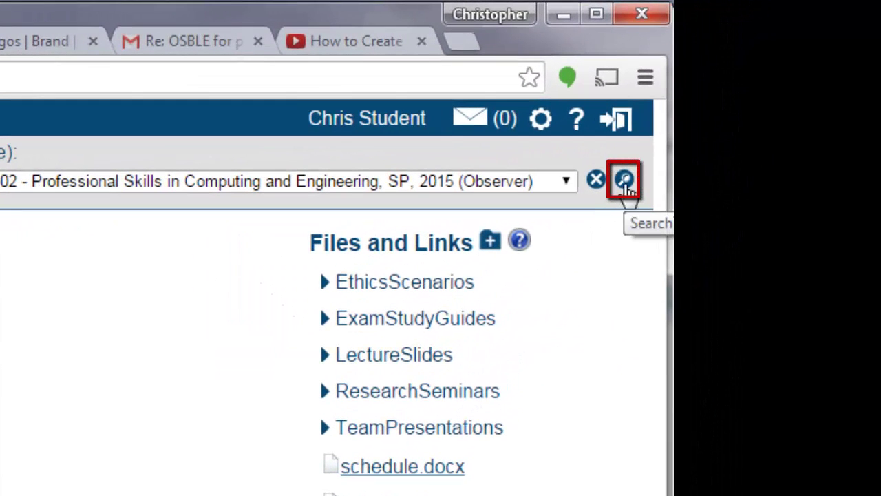
pyautogui.click(625, 181)
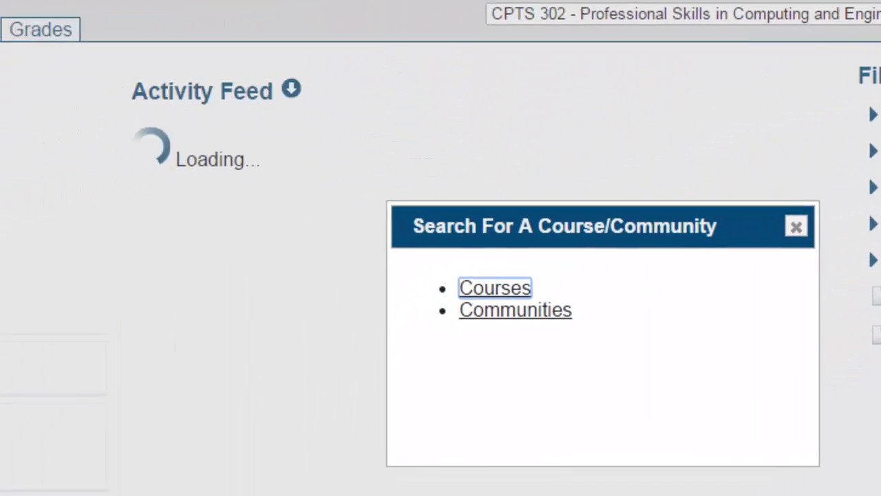
pyautogui.click(518, 289)
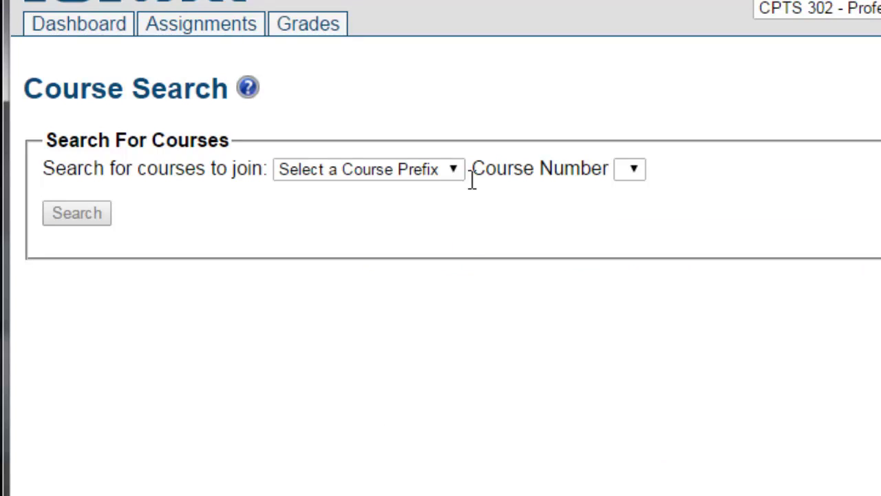
pyautogui.click(451, 177)
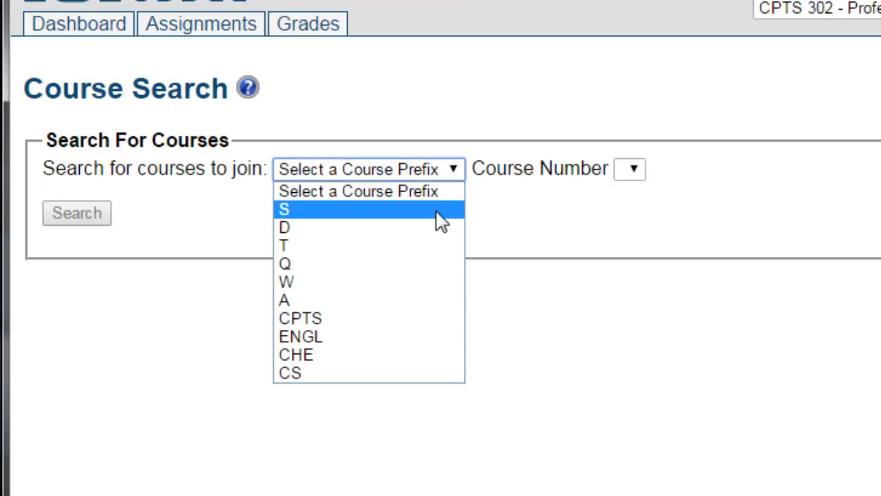
pyautogui.click(315, 375)
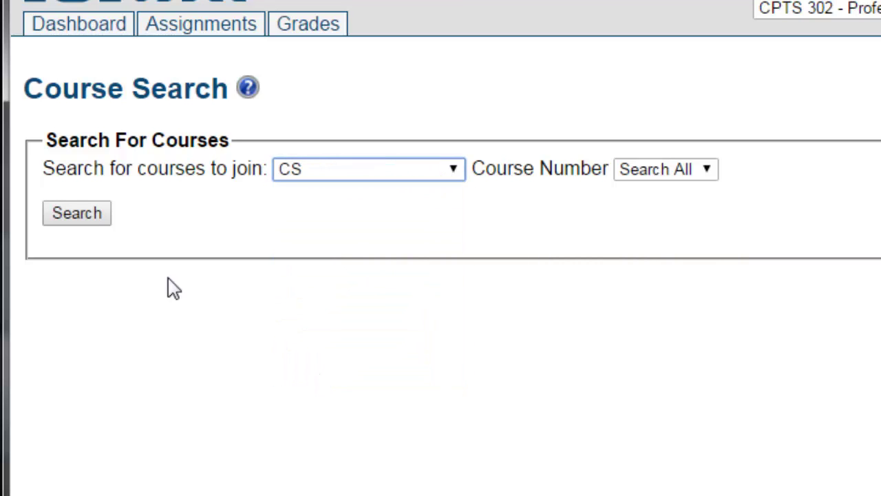
pyautogui.click(87, 222)
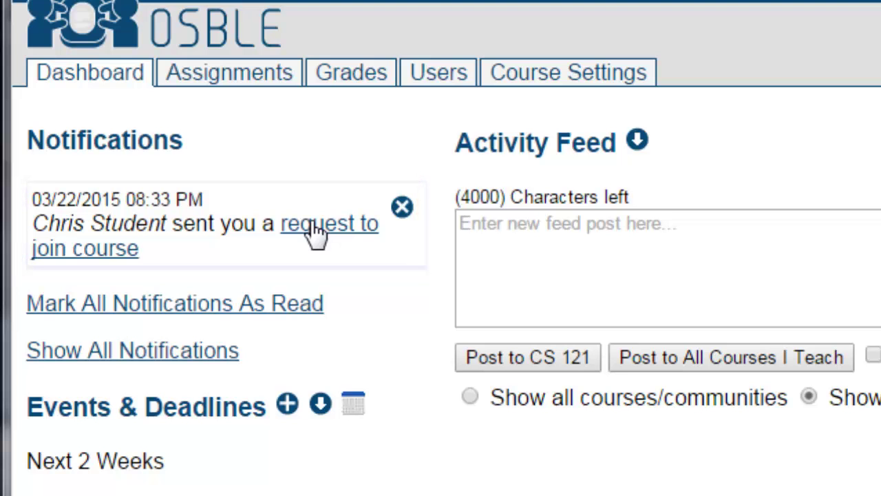
# Open the student's join-request notification and approve all pending requests.
pyautogui.click(310, 222)
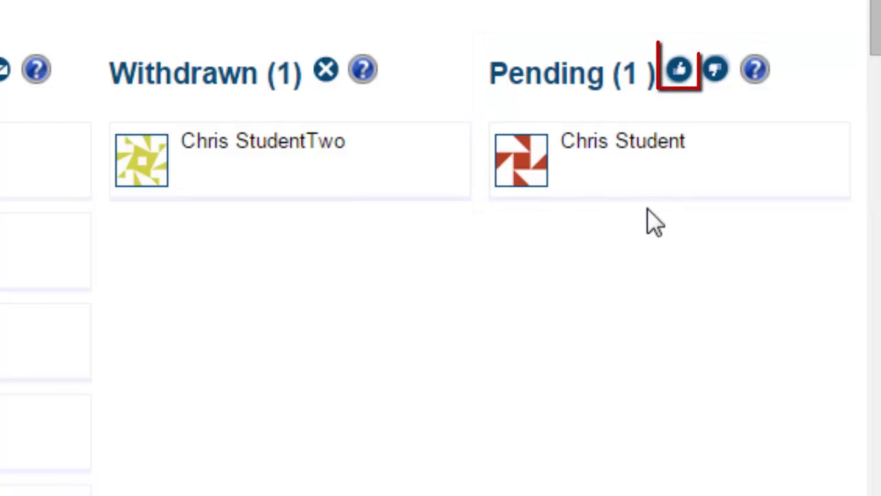
pyautogui.click(679, 78)
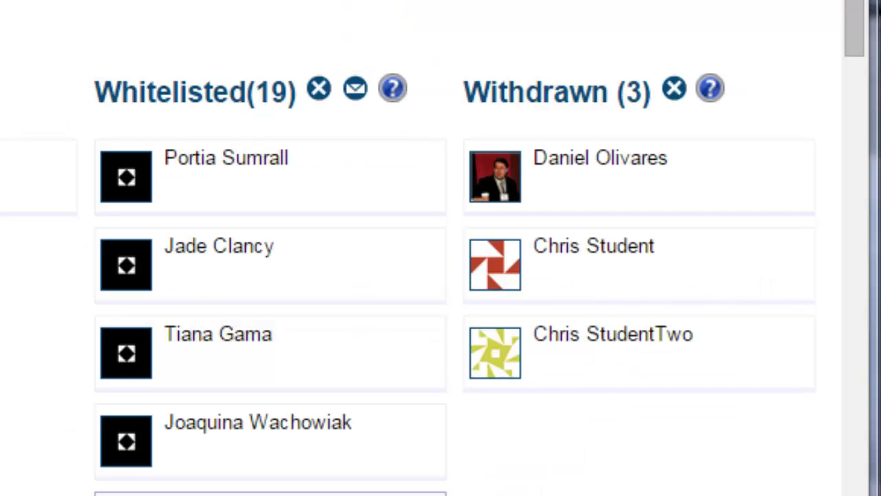
# Change the withdrawn test student's course role back to Student and save.
pyautogui.moveTo(683, 384)
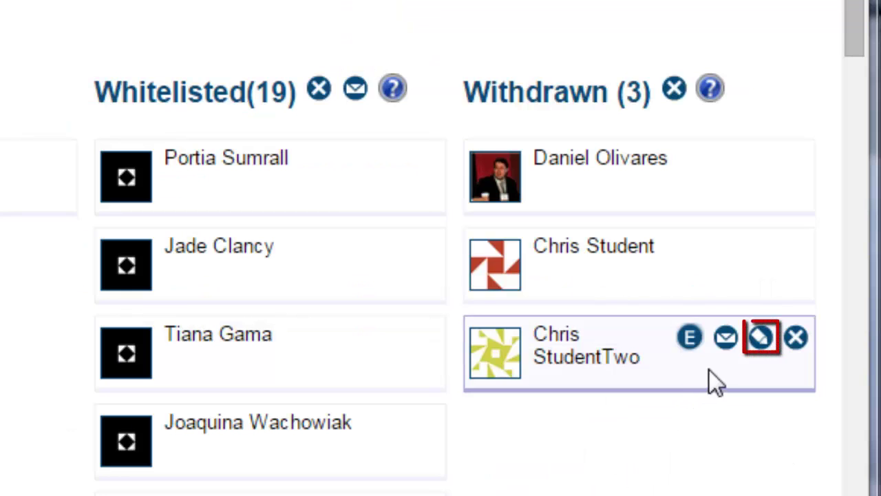
pyautogui.click(760, 337)
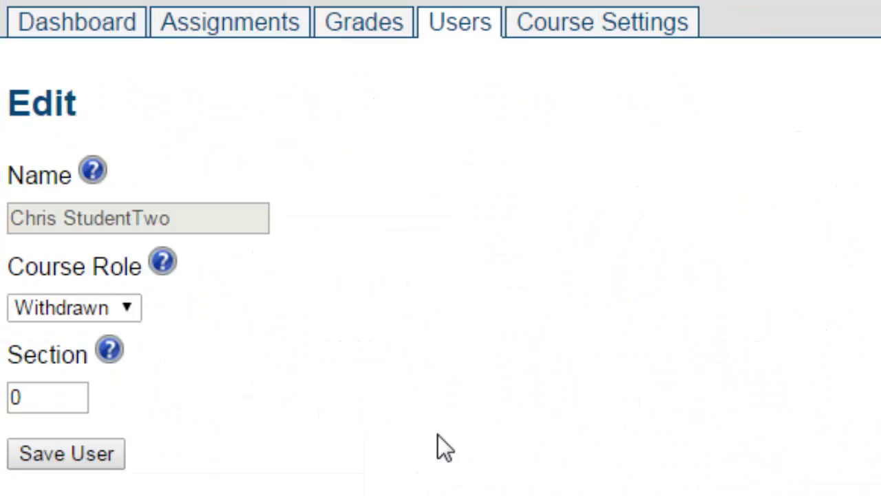
pyautogui.click(129, 313)
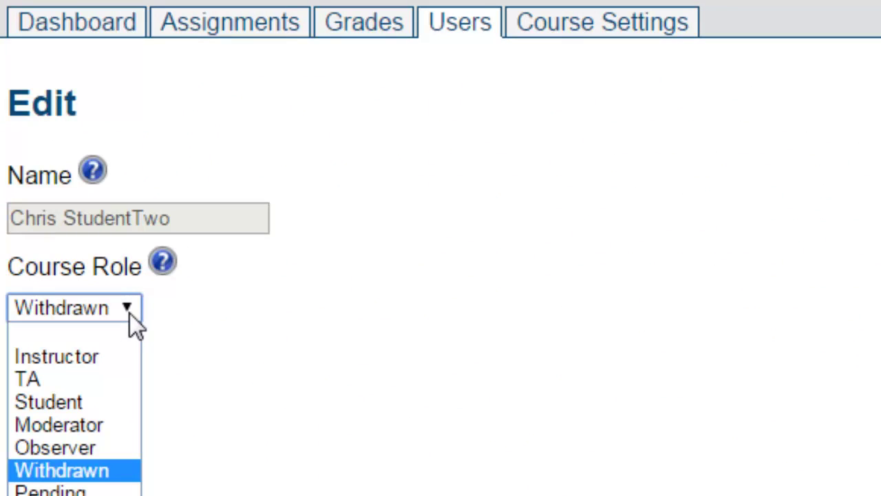
pyautogui.click(108, 395)
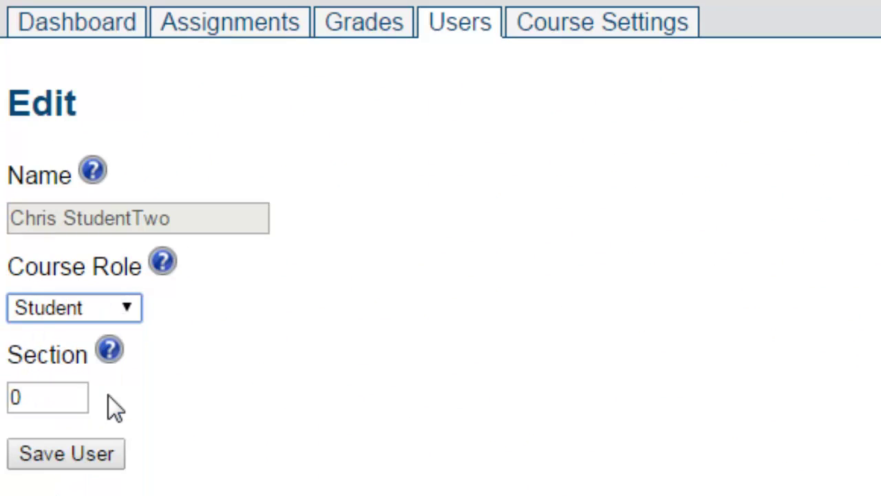
pyautogui.click(85, 468)
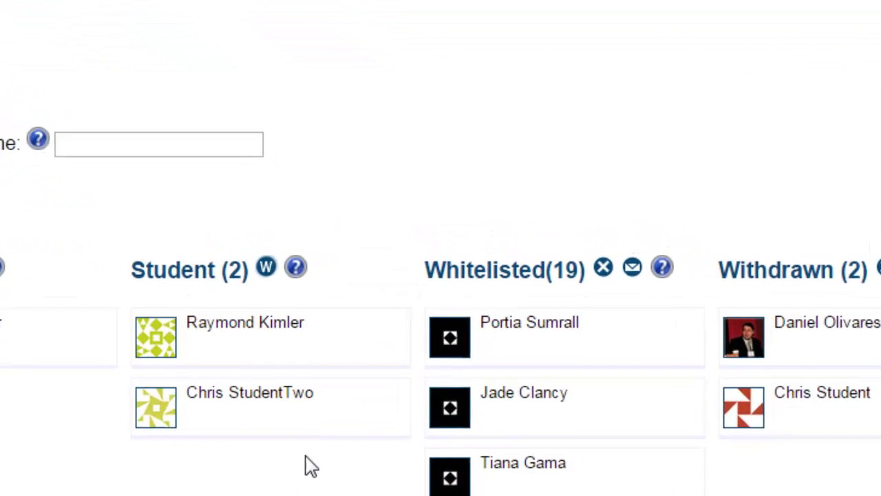
pyautogui.moveTo(343, 426)
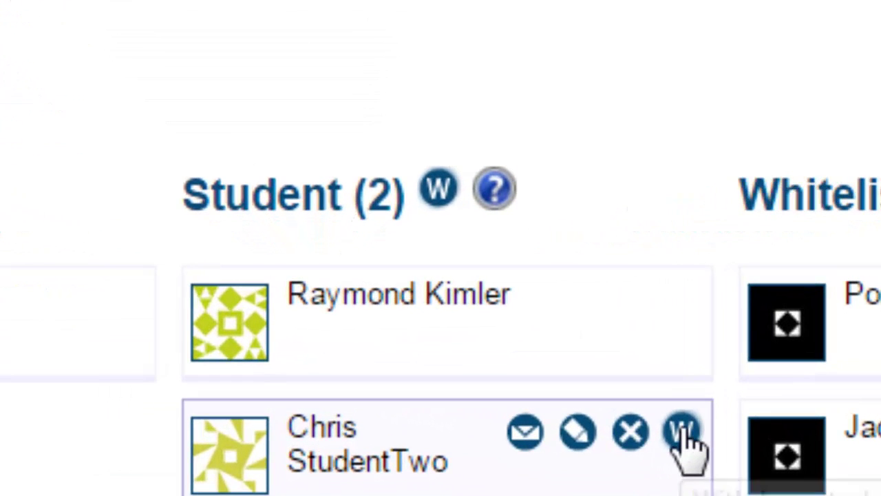
# Withdraw the second student, delete the first whitelisted entry, and re-enroll the first withdrawn user.
pyautogui.click(683, 431)
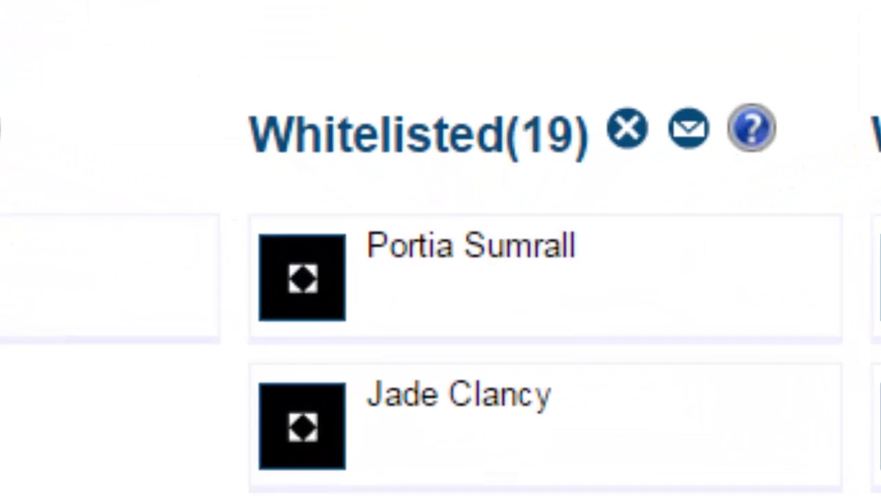
pyautogui.moveTo(722, 304)
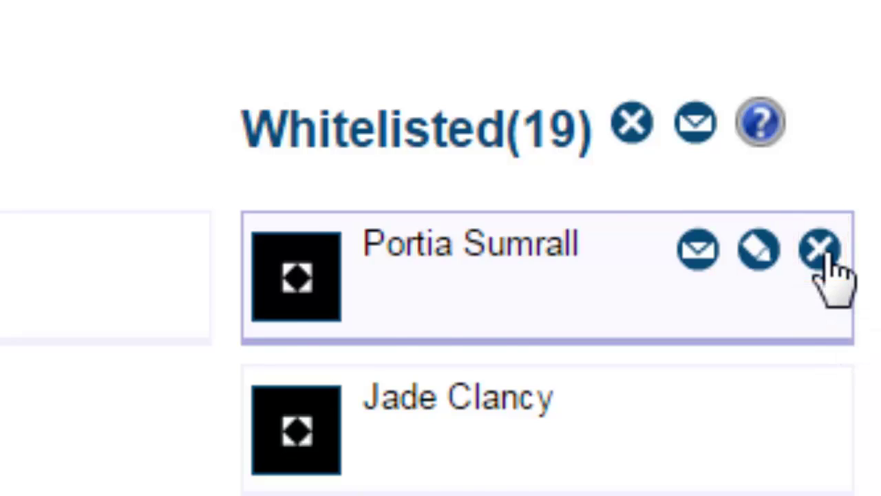
pyautogui.click(820, 249)
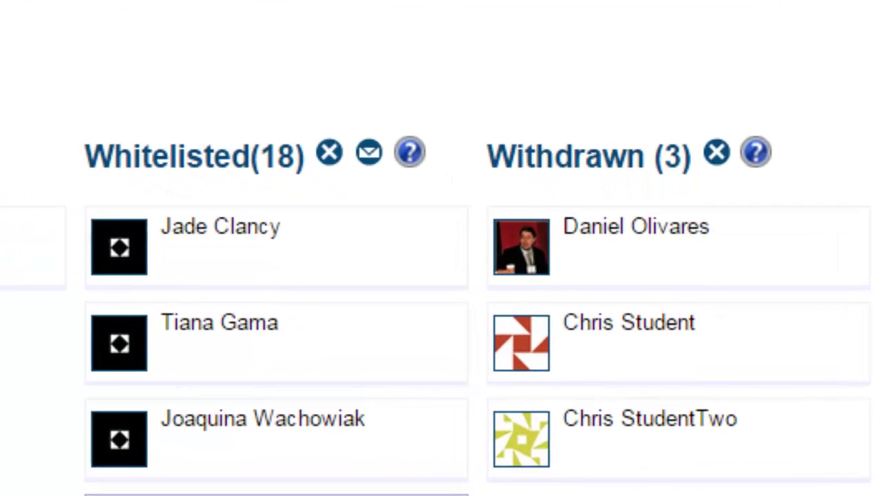
pyautogui.moveTo(724, 274)
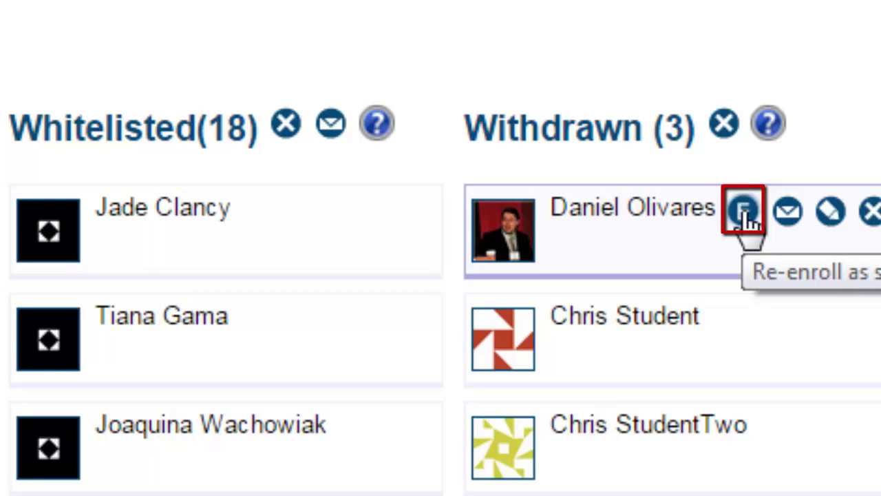
pyautogui.click(744, 212)
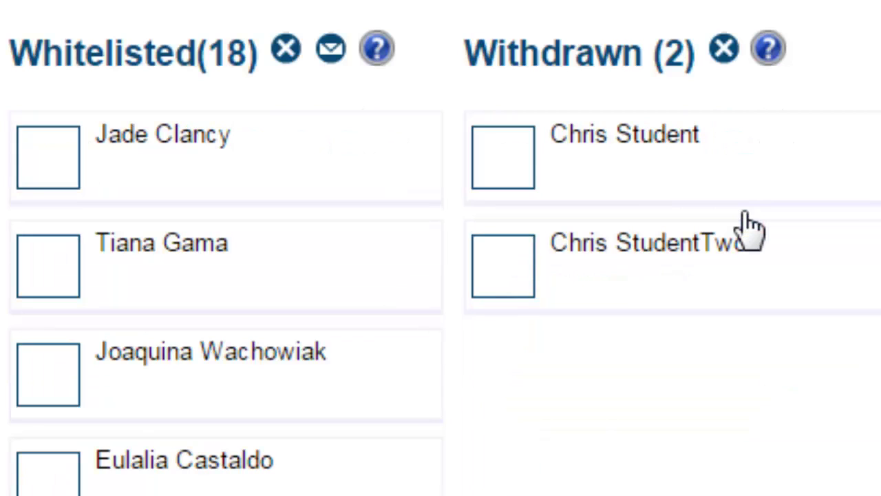